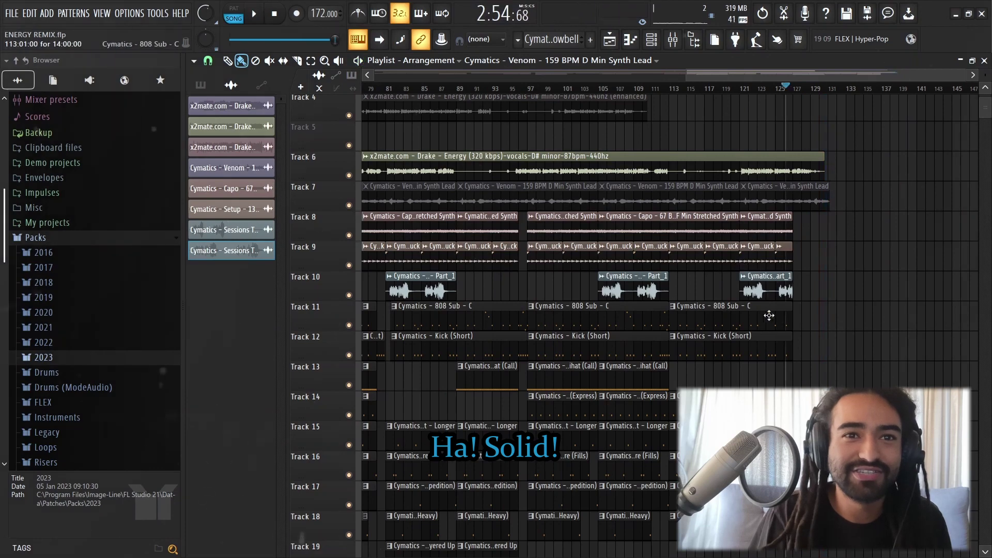
- Zoom the Playlist out and back to view the four Drake Energy clips
{"action": "scroll", "coordinate": [769, 315], "scroll_direction": "down", "scroll_amount": 4}
{"action": "scroll", "coordinate": [768, 352], "scroll_direction": "up", "scroll_amount": 3}
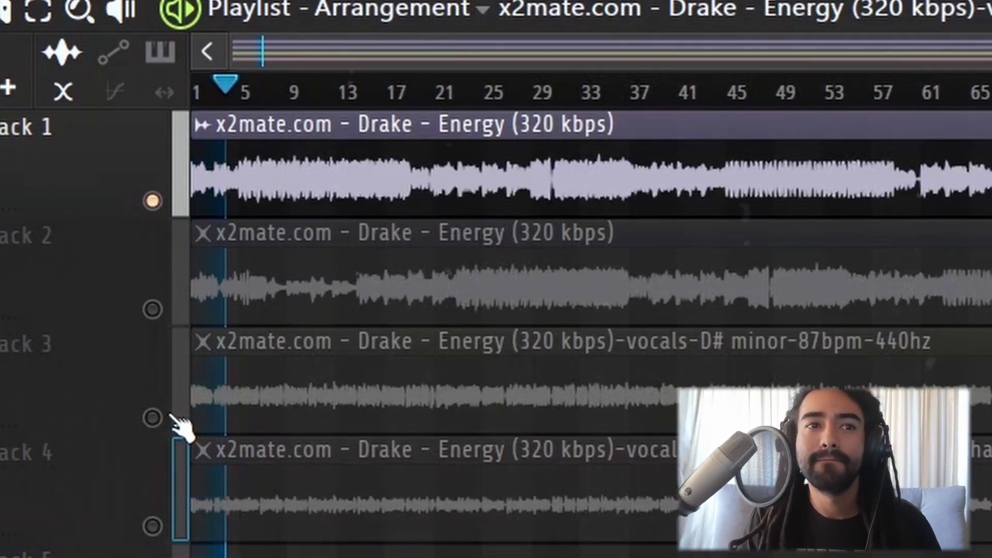
- Solo the acapella on Track 3 and play it on its own
{"action": "key", "text": "space"}
{"action": "right_click", "coordinate": [152, 417]}
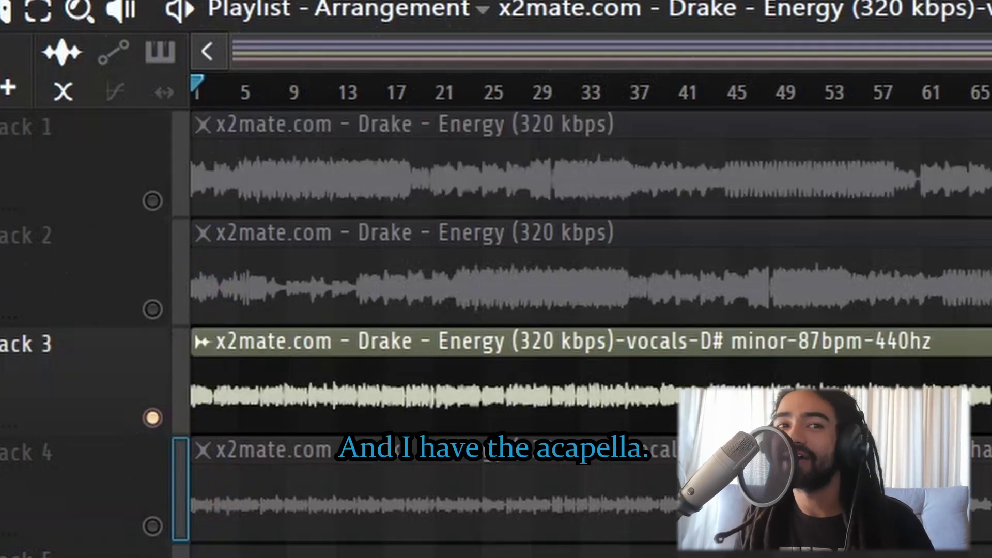
{"action": "key", "text": "space"}
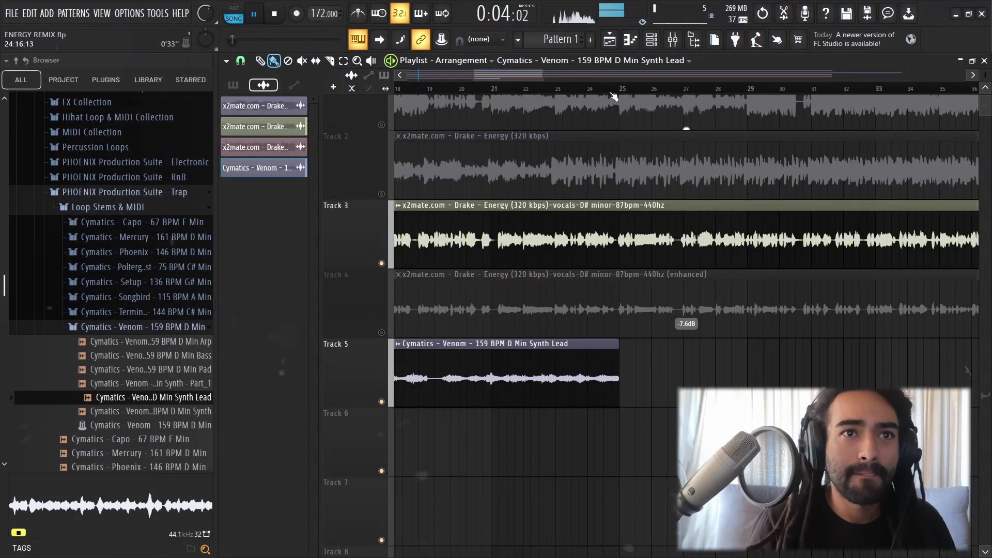
- Add a Cymatics loop from the Browser and shorten the Capo Stretched Synth clip on Track 6
{"action": "left_click_drag", "start_coordinate": [474, 75], "coordinate": [359, 76]}
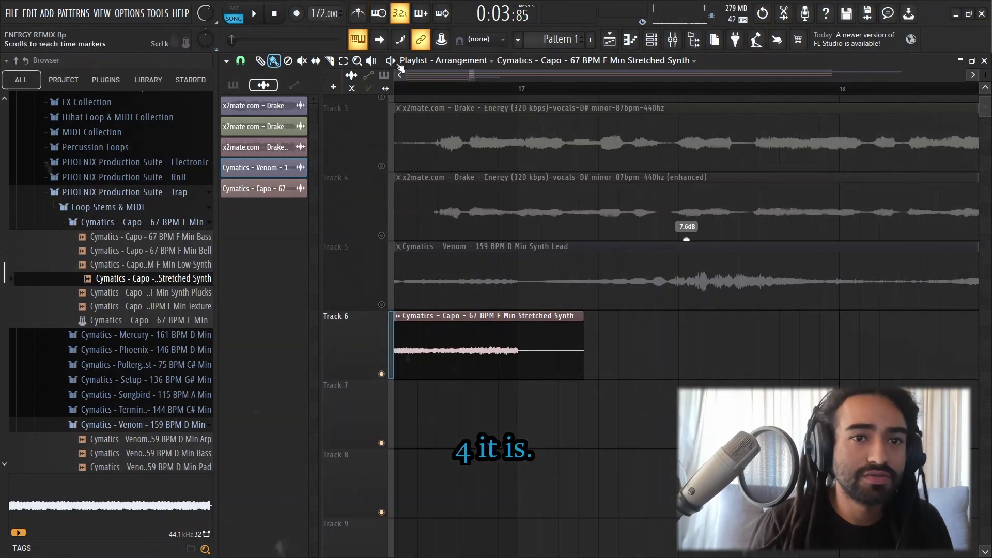
{"action": "left_click_drag", "start_coordinate": [582, 316], "coordinate": [526, 312]}
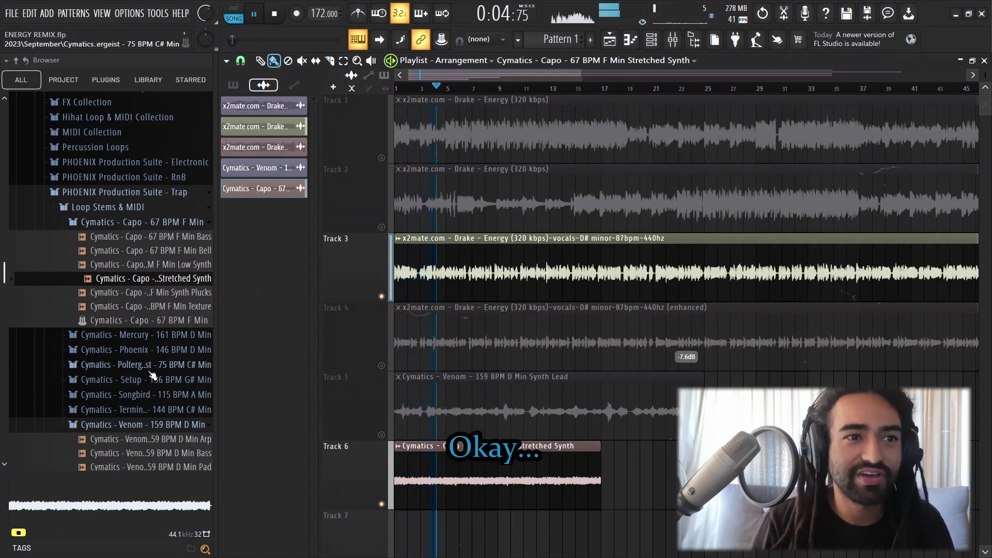
{"action": "key", "text": "space"}
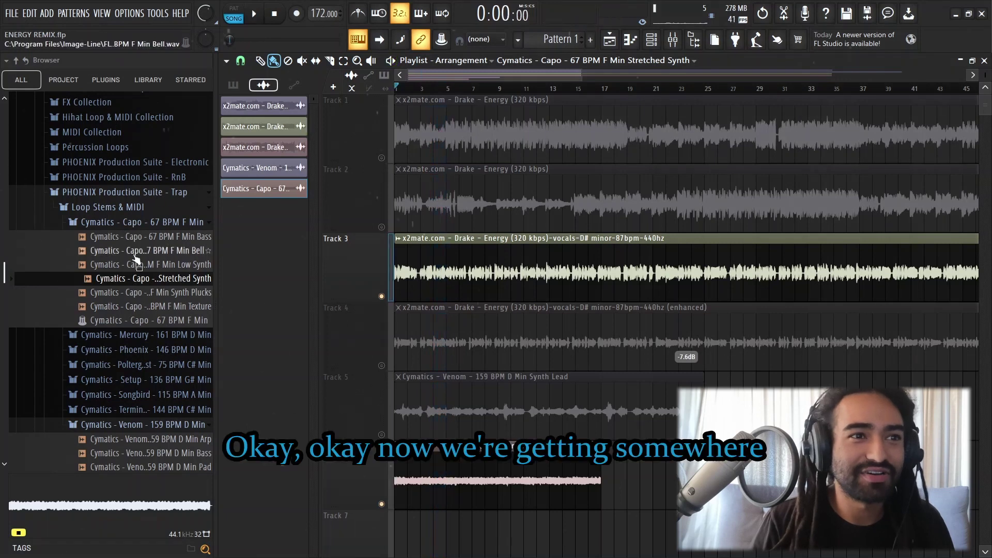
{"action": "scroll", "coordinate": [166, 258], "scroll_direction": "down", "scroll_amount": 2}
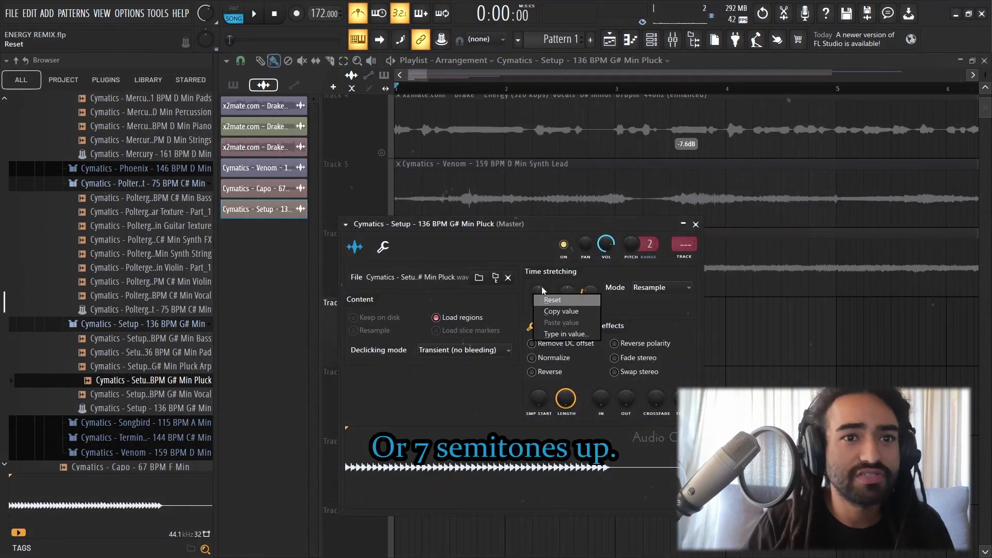
- Reset the Setup Pluck sample's pitch, then lower it to -184 cents
{"action": "left_click", "coordinate": [545, 300]}
{"action": "left_click_drag", "start_coordinate": [538, 298], "coordinate": [538, 330]}
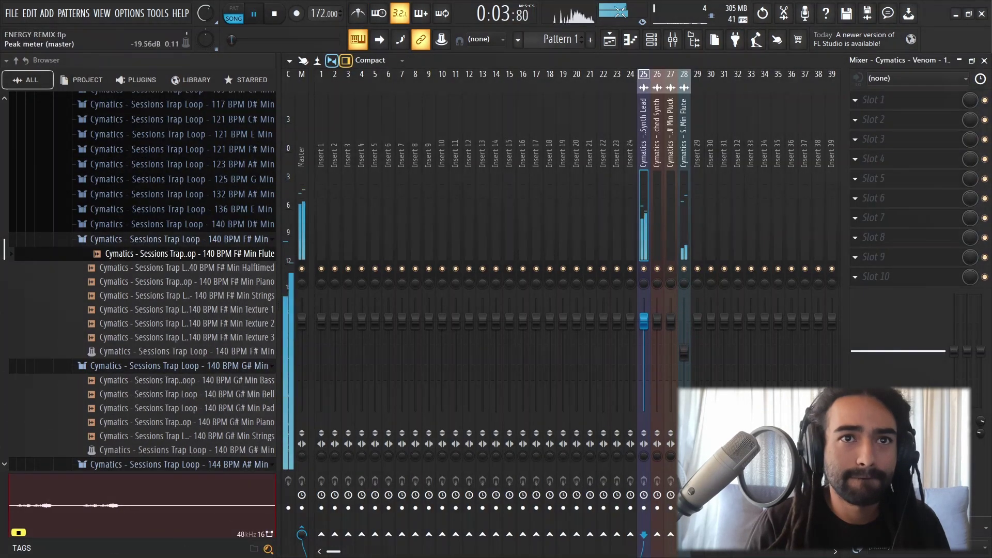
- Return to the Playlist arrangement view
{"action": "left_click", "coordinate": [357, 39]}
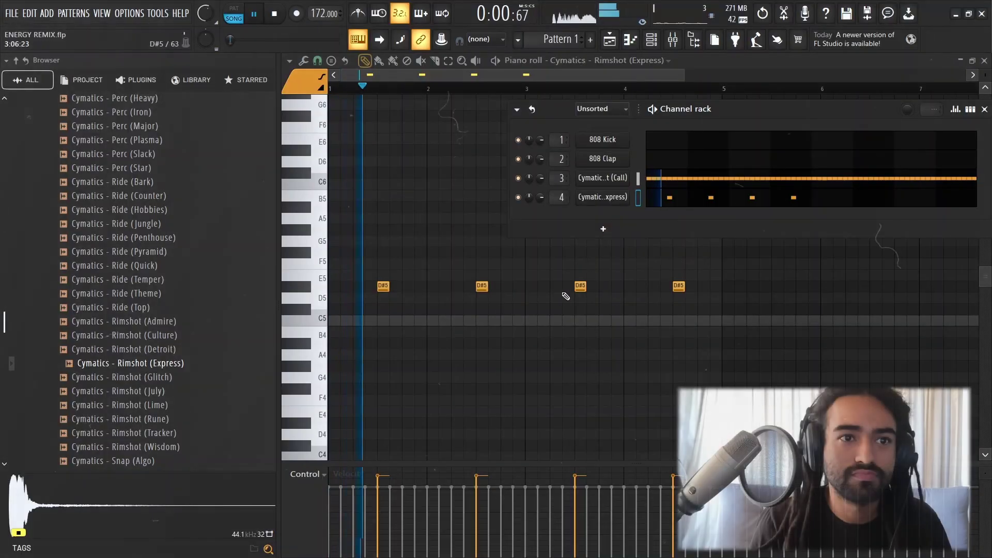
- Review the Snare (Fills) notes in the Piano roll, deselect them and close the editor
{"action": "key", "text": "F6"}
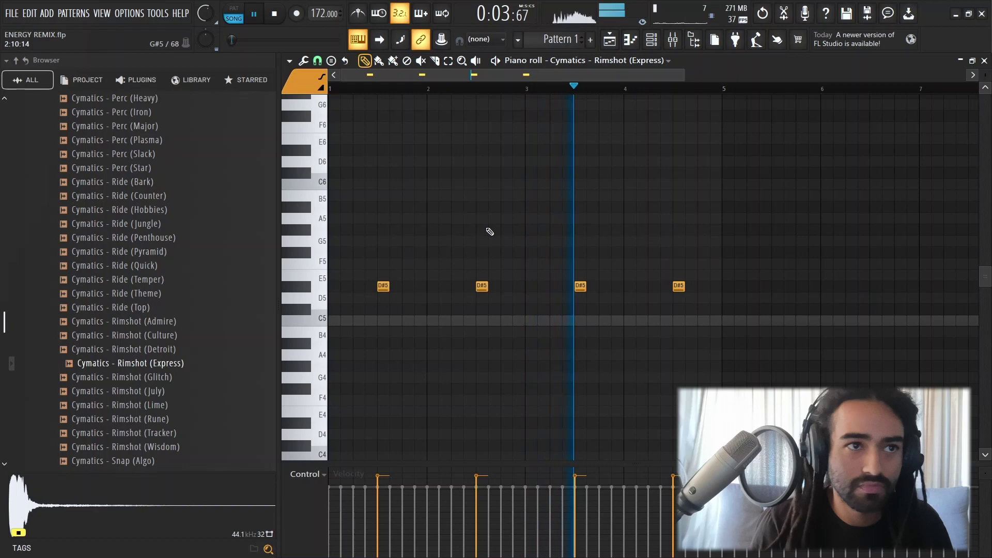
{"action": "scroll", "coordinate": [77, 240], "scroll_direction": "up", "scroll_amount": 15}
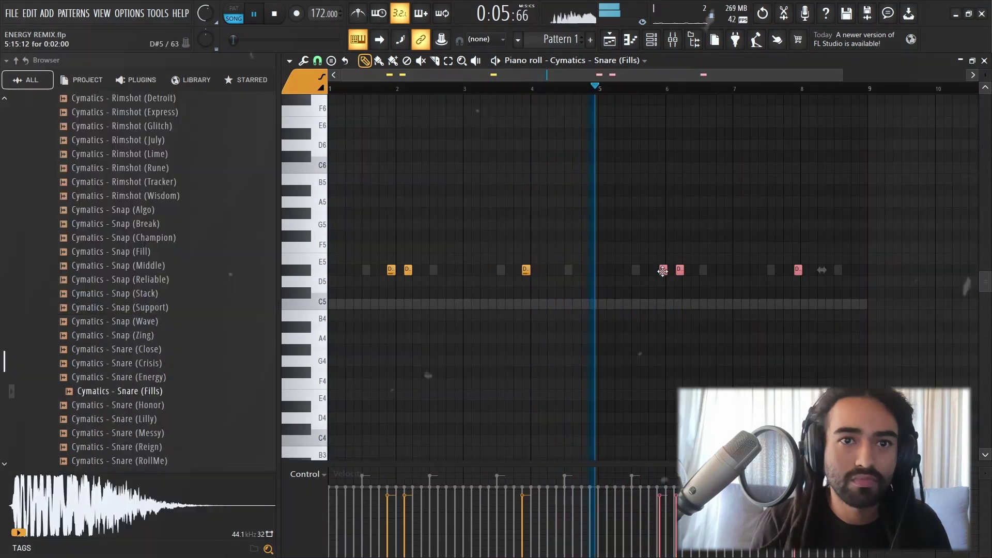
{"action": "scroll", "coordinate": [663, 271], "scroll_direction": "up", "scroll_amount": 2}
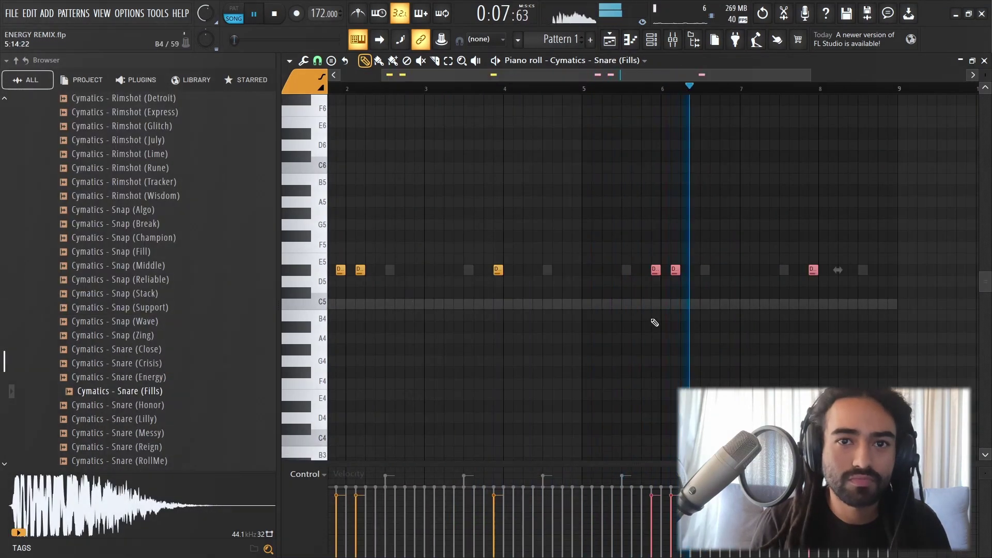
{"action": "left_click", "coordinate": [869, 214]}
{"action": "left_click", "coordinate": [984, 60]}
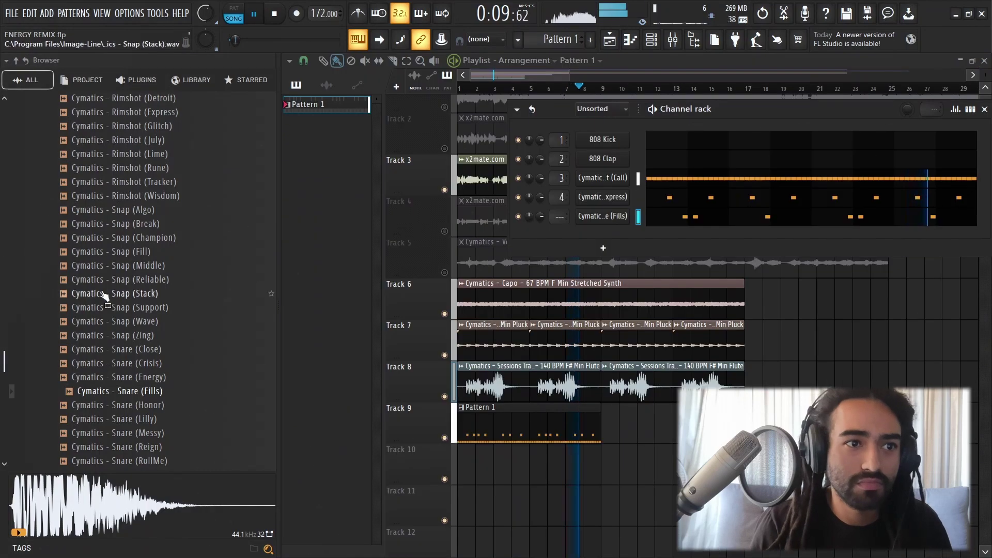
- Go back to the full arrangement and mute the flute loop on Track 8
{"action": "scroll", "coordinate": [134, 289], "scroll_direction": "down", "scroll_amount": 7}
{"action": "scroll", "coordinate": [144, 281], "scroll_direction": "up", "scroll_amount": 5}
{"action": "scroll", "coordinate": [144, 280], "scroll_direction": "up", "scroll_amount": 4}
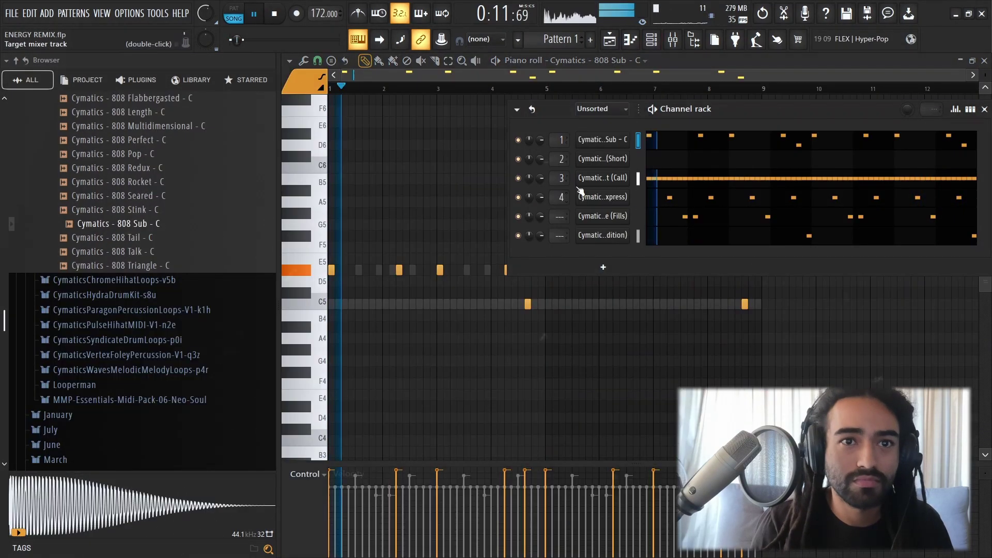
{"action": "left_click", "coordinate": [610, 39]}
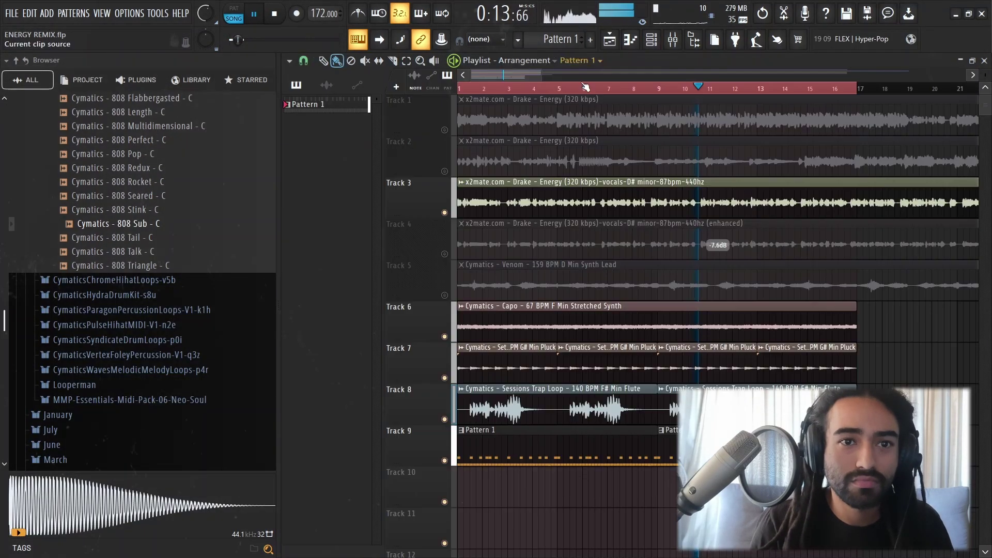
{"action": "left_click", "coordinate": [444, 419]}
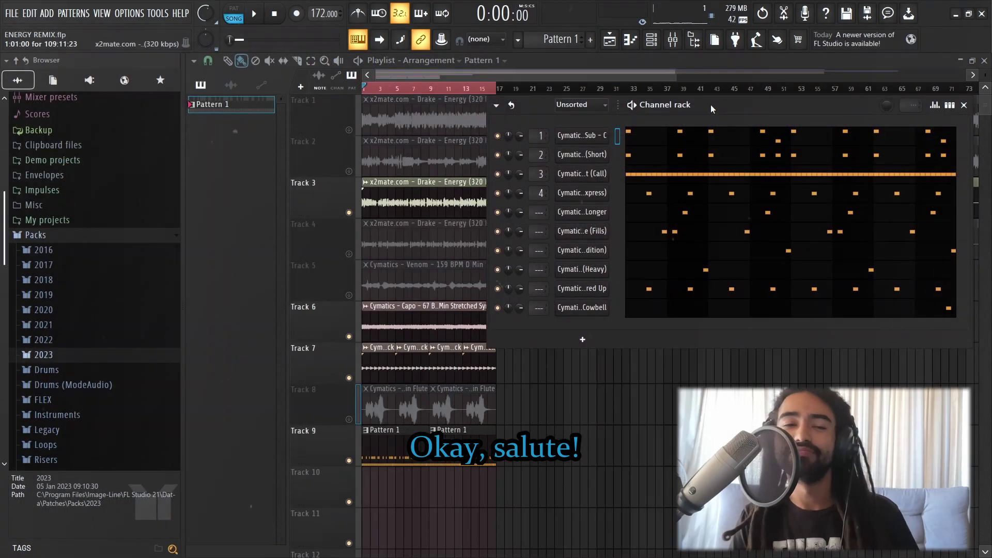
{"action": "key", "text": "Down"}
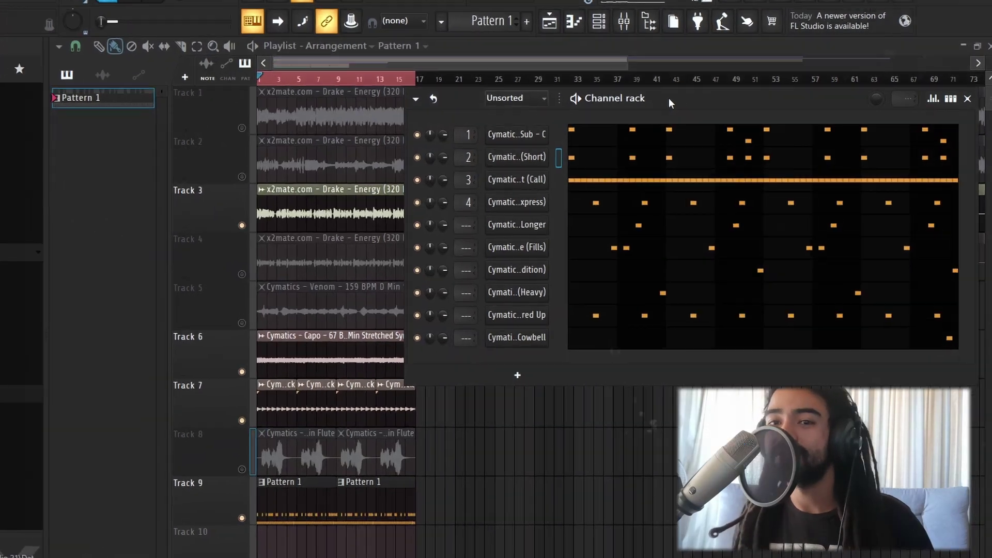
{"action": "key", "text": "Down"}
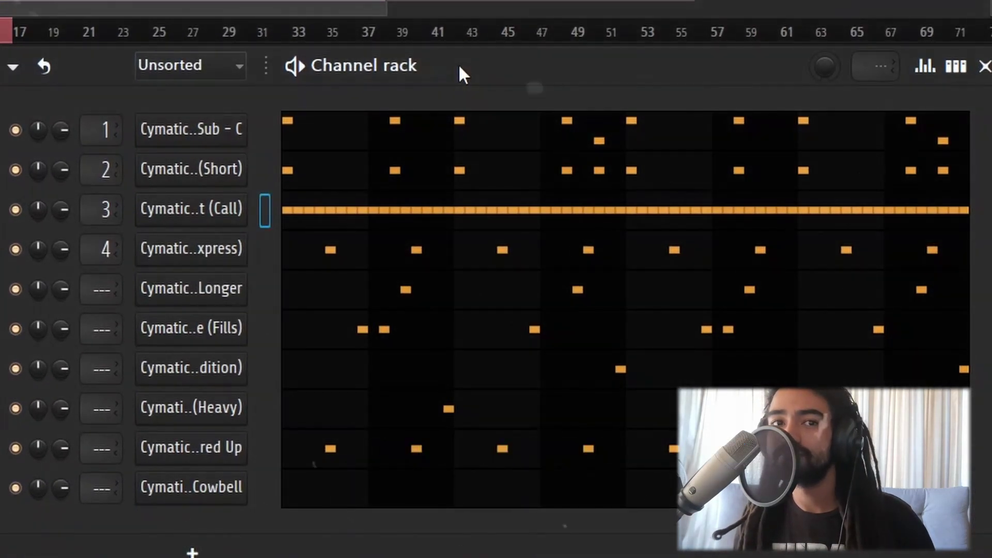
{"action": "key", "text": "Down"}
{"action": "key", "text": "Down"}
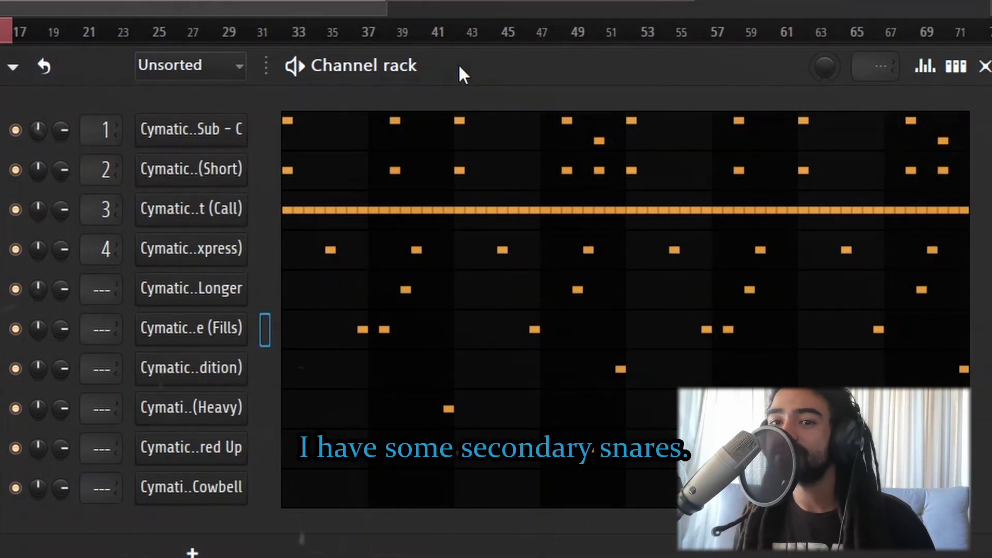
{"action": "key", "text": "Down"}
{"action": "key", "text": "Down"}
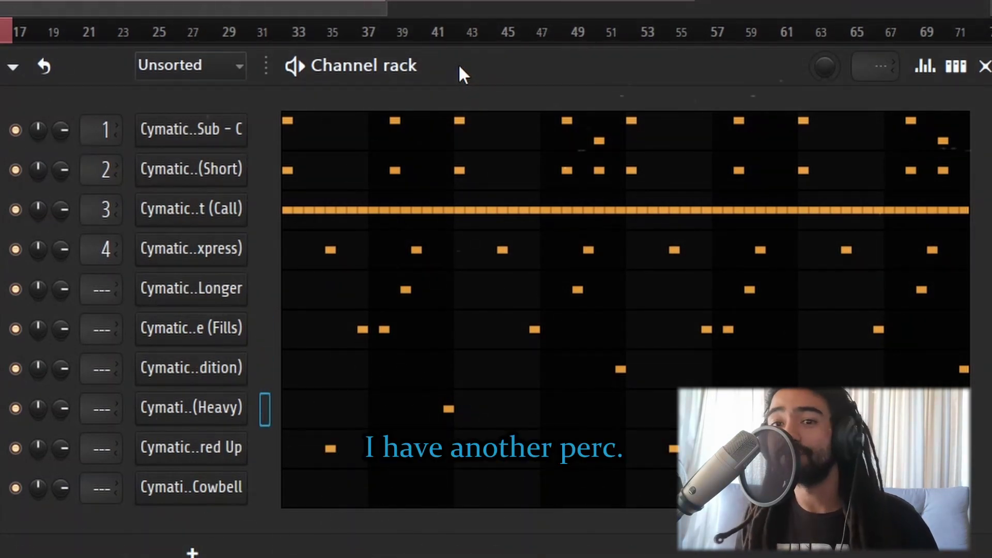
{"action": "key", "text": "Down"}
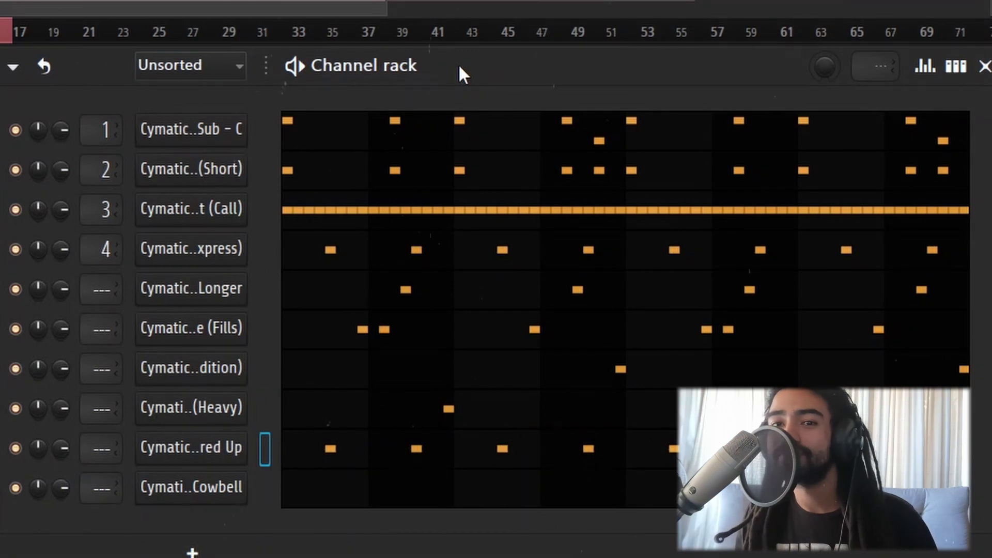
{"action": "key", "text": "Down"}
{"action": "key", "text": "Down"}
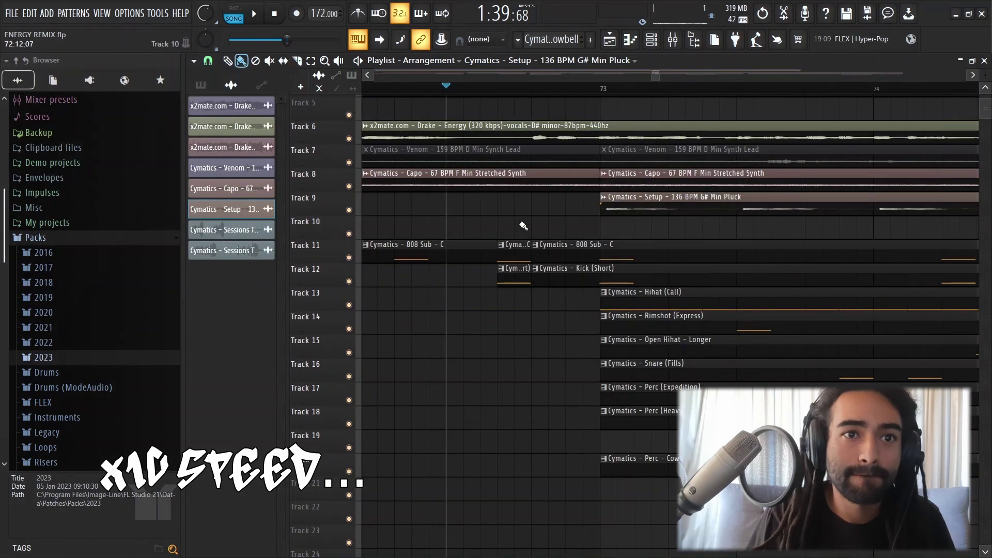
- Move the 808 Sub and Kick (Short) clips to bar 73, deleting the short Track 11 clip
{"action": "left_click_drag", "start_coordinate": [533, 244], "coordinate": [599, 244]}
{"action": "right_click", "coordinate": [512, 244]}
{"action": "left_click", "coordinate": [514, 268]}
{"action": "left_click_drag", "start_coordinate": [533, 268], "coordinate": [600, 268]}
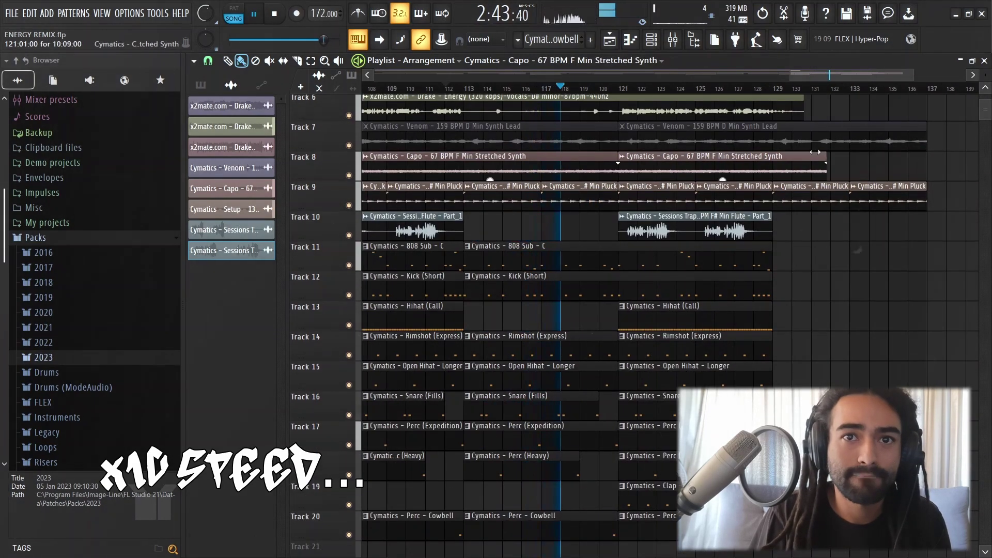
{"action": "key", "text": "space"}
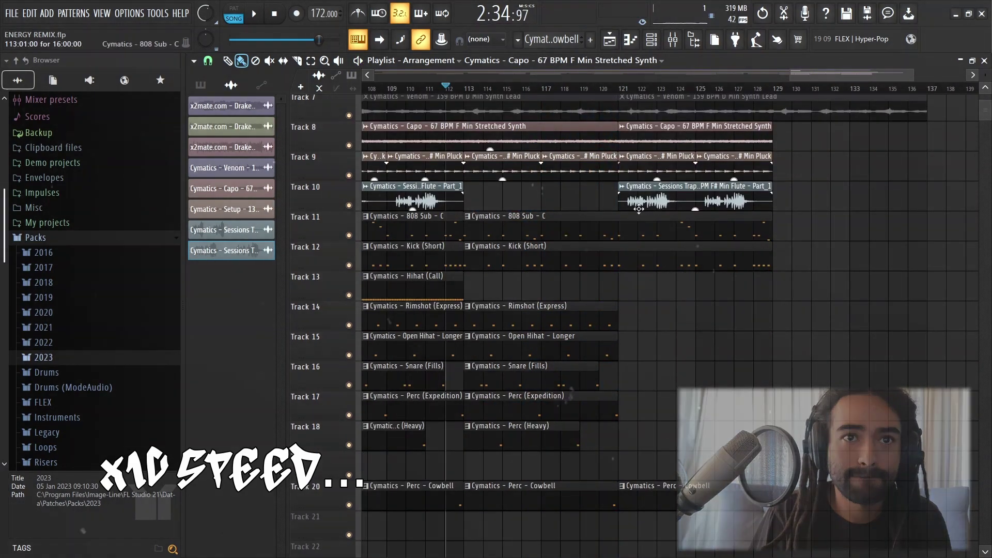